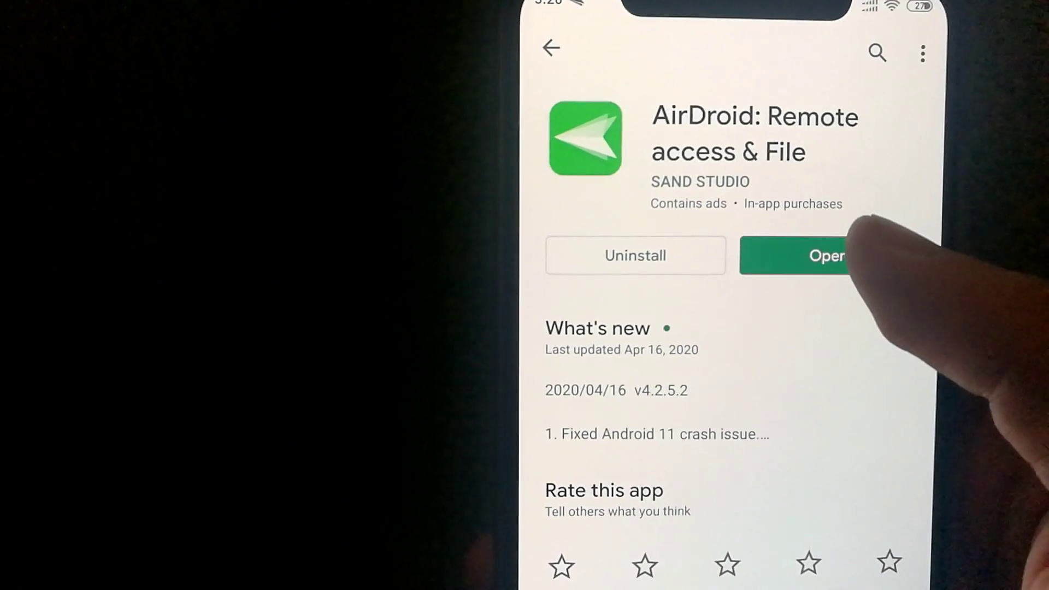
Launch the installed AirDroid app from its Google Play Store page.
left_click(816, 258)
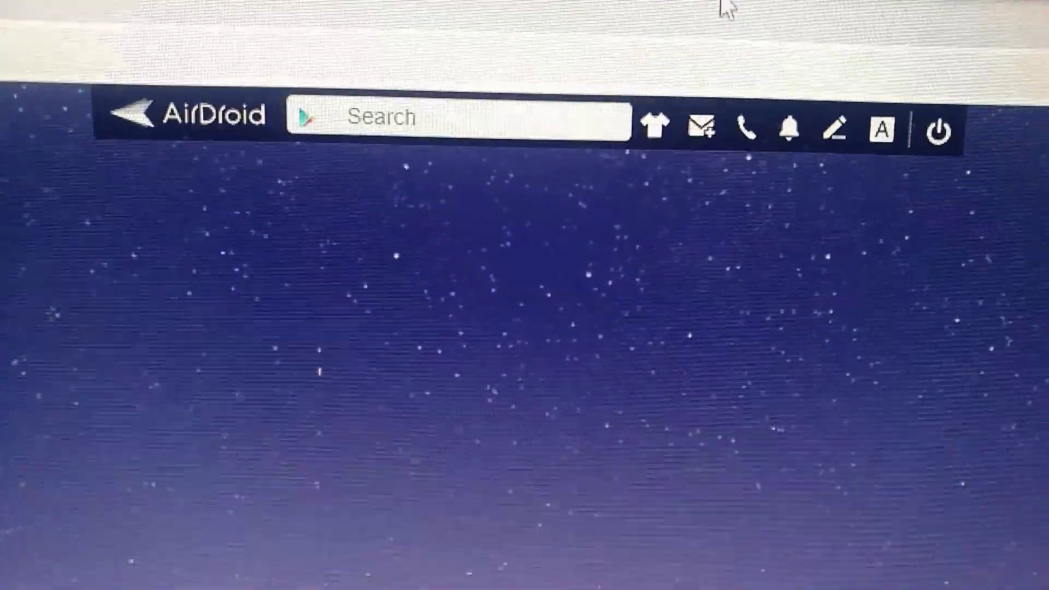
Open the phone dialer from the AirDroid Web toolbar to place calls.
left_click(752, 109)
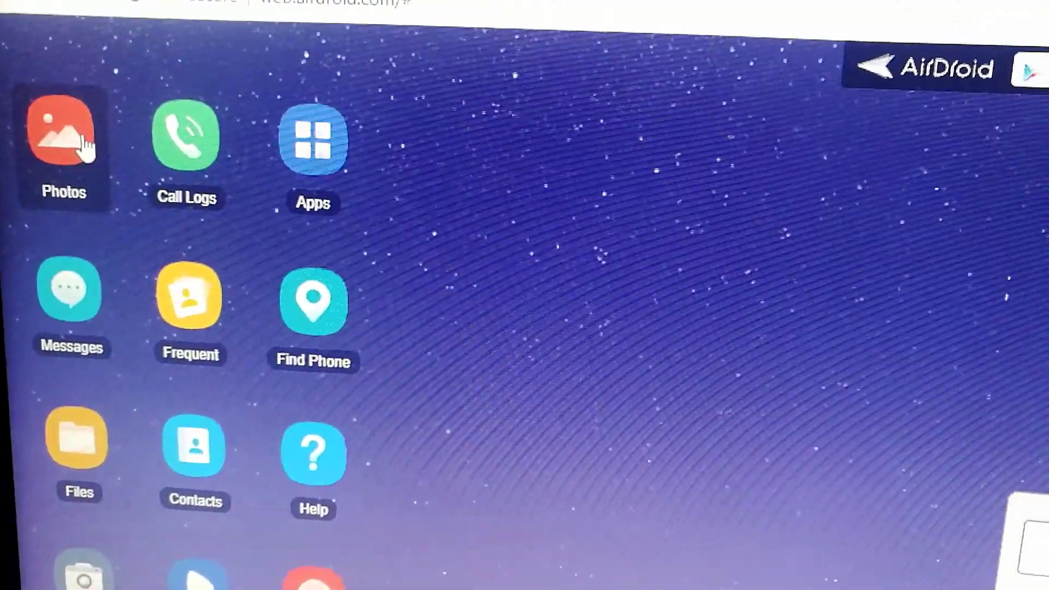
left_click(99, 136)
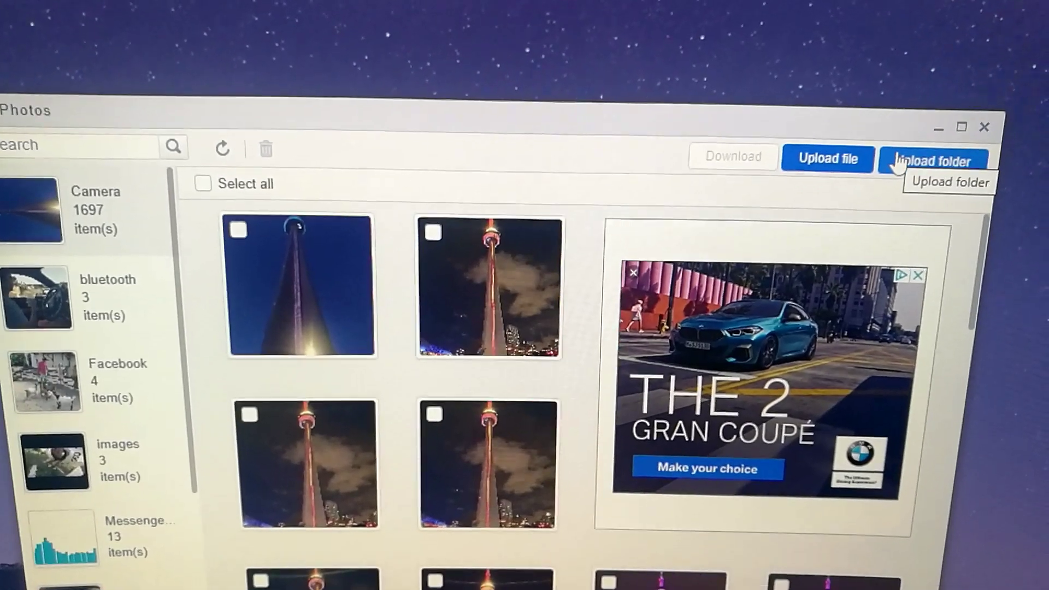
mouse_move(309, 285)
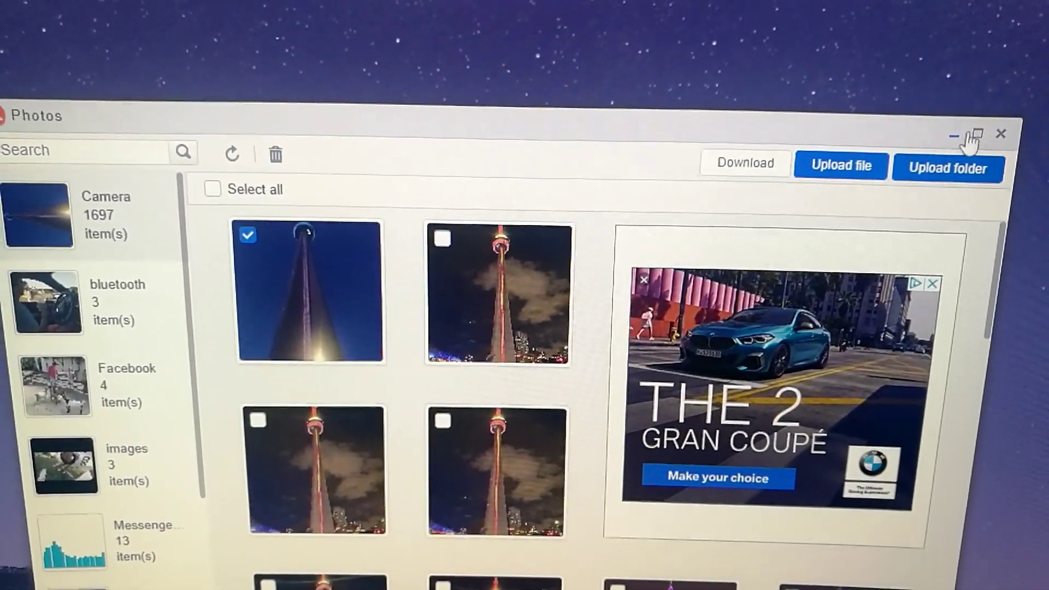
left_click(968, 135)
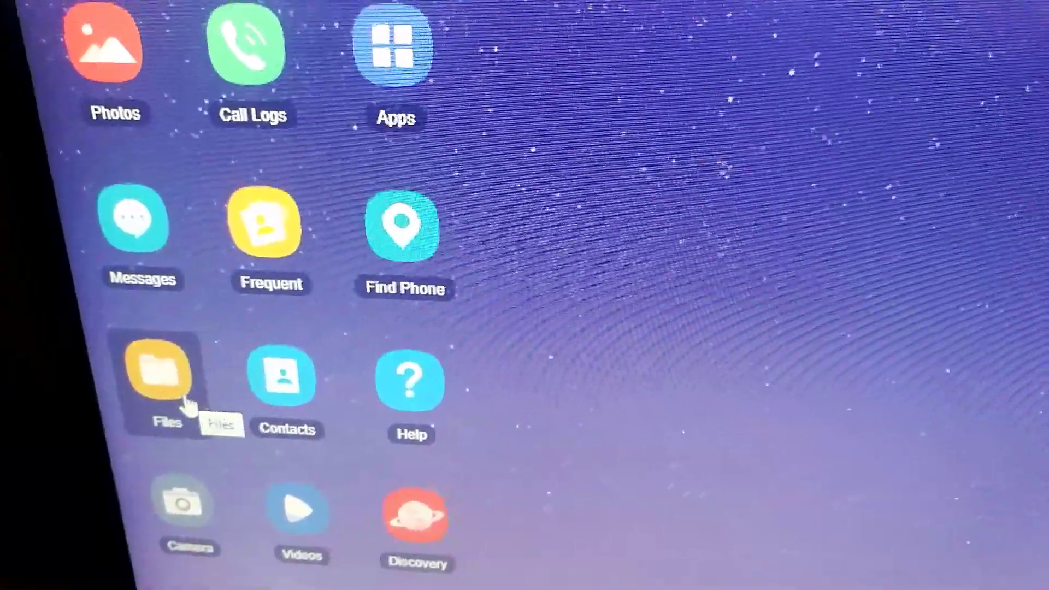
left_click(187, 406)
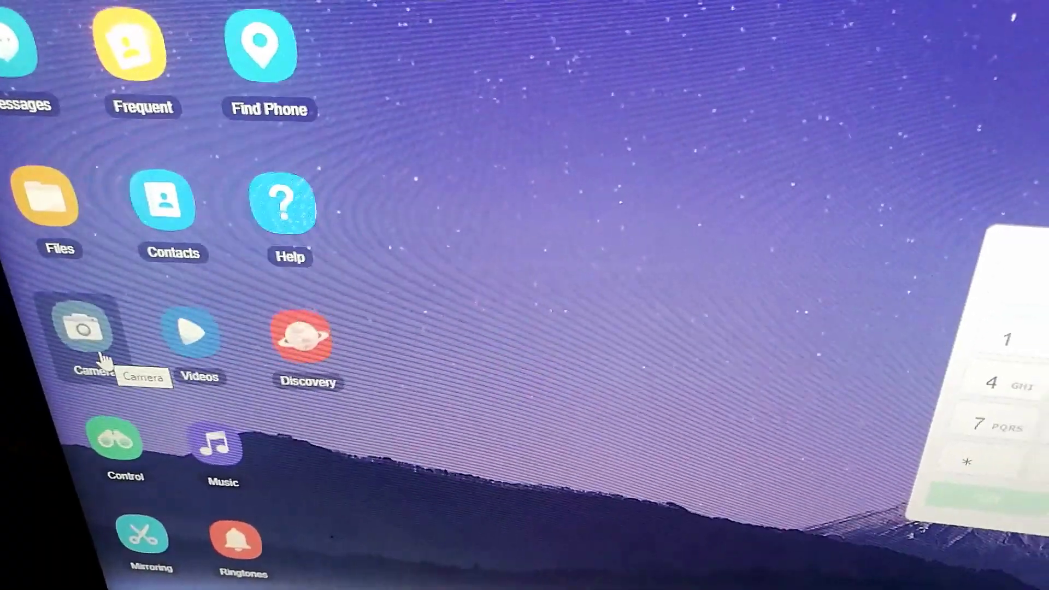
Start the remote Camera feed from the AirDroid Web desktop.
left_click(115, 357)
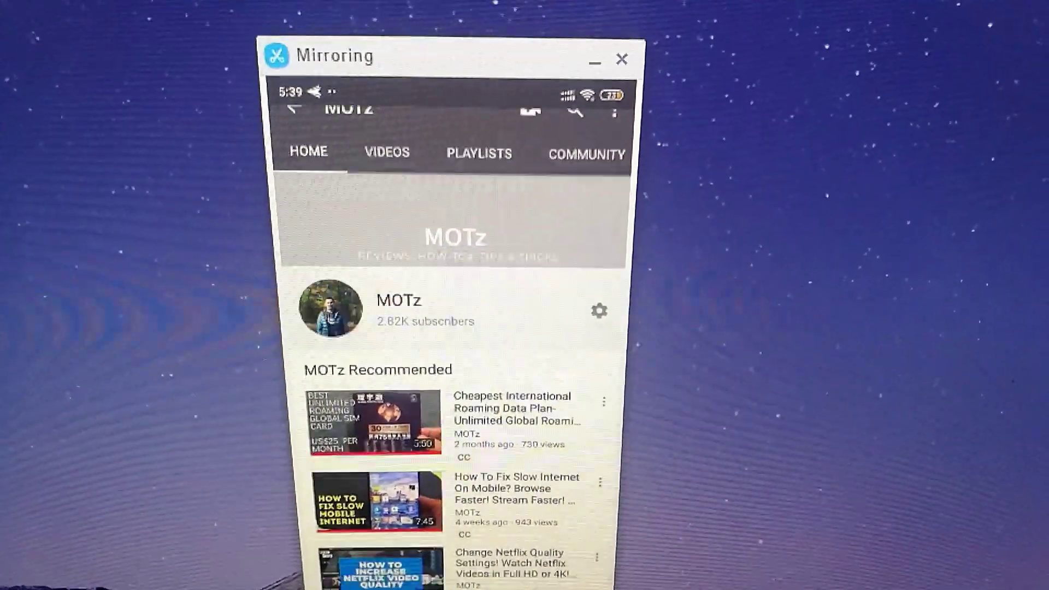
scroll(463, 369, "down", 2)
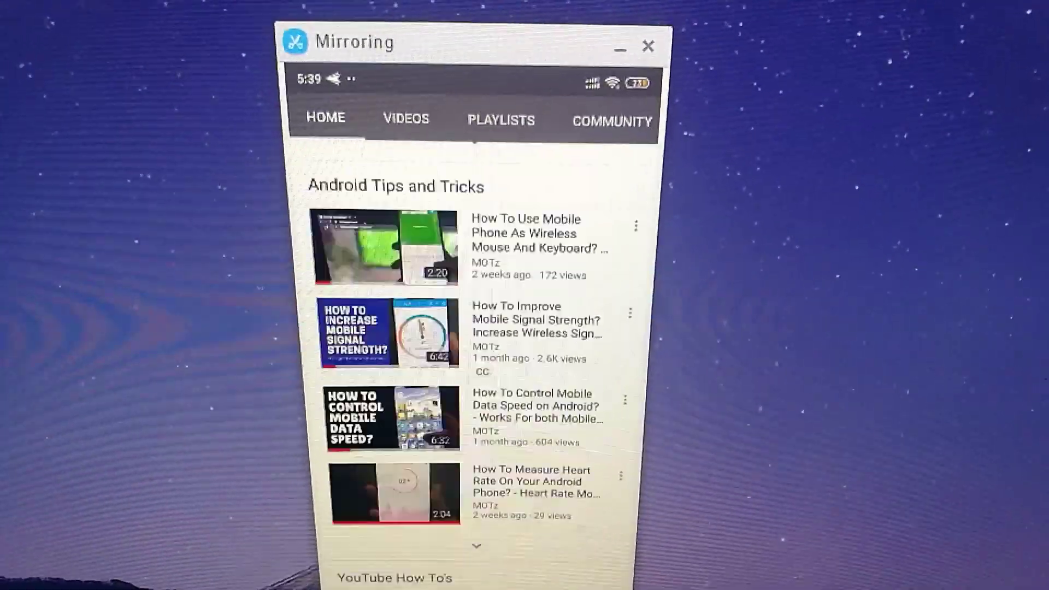
scroll(484, 328, "down", 2)
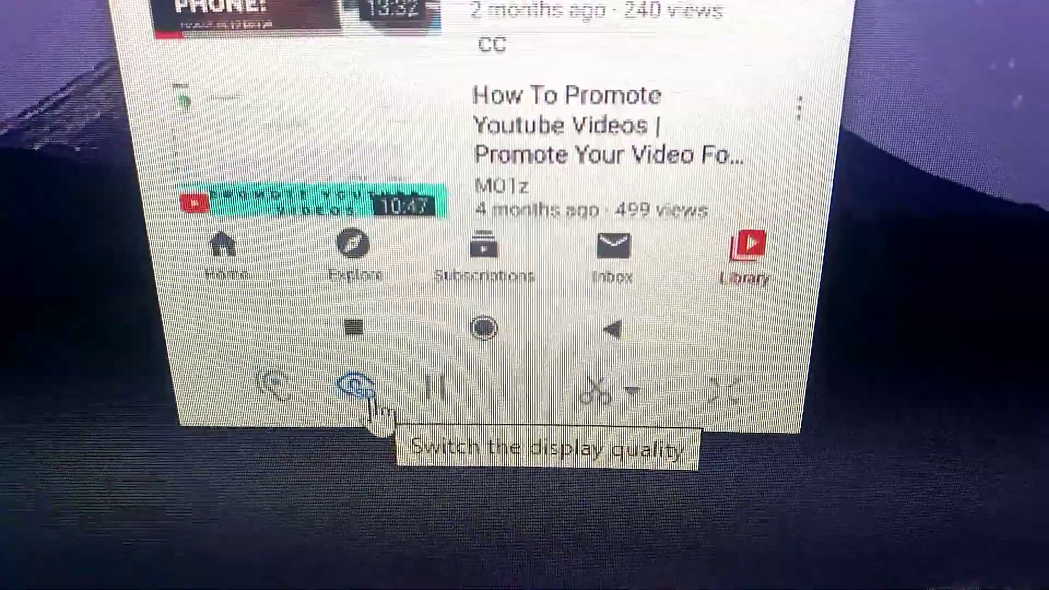
Review the mirroring display-quality choices and keep SD unchanged.
left_click(361, 389)
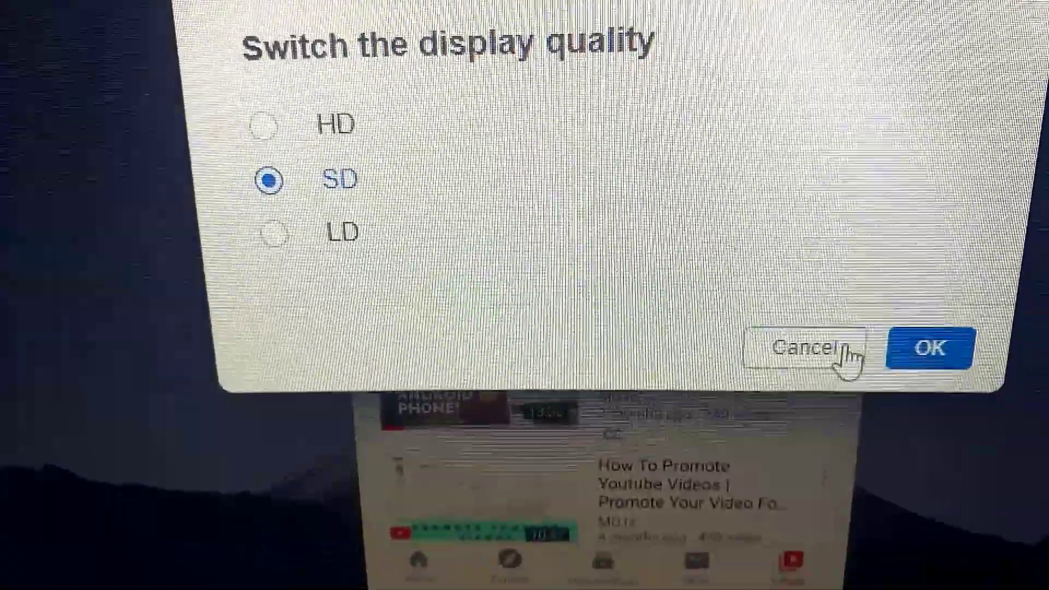
left_click(829, 416)
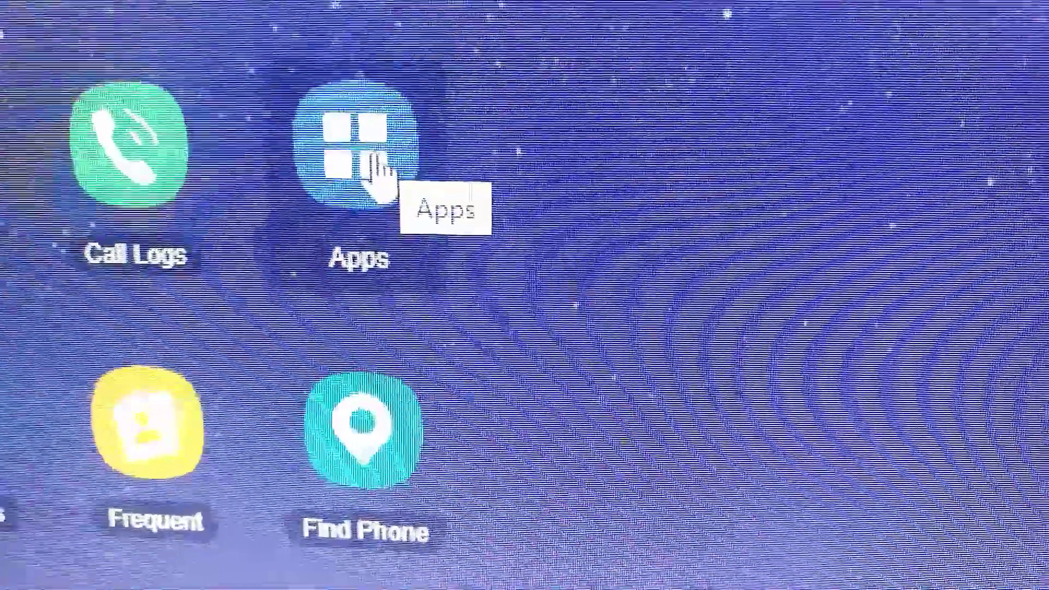
Show the phone's installed user apps and add Learning to the Hummr selection.
left_click(394, 164)
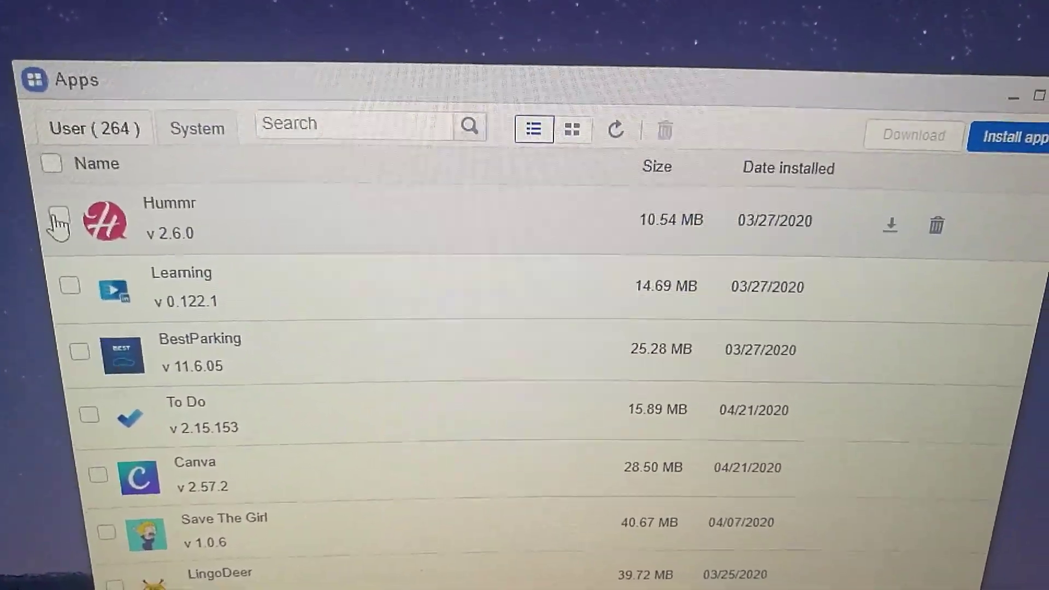
left_click(66, 283)
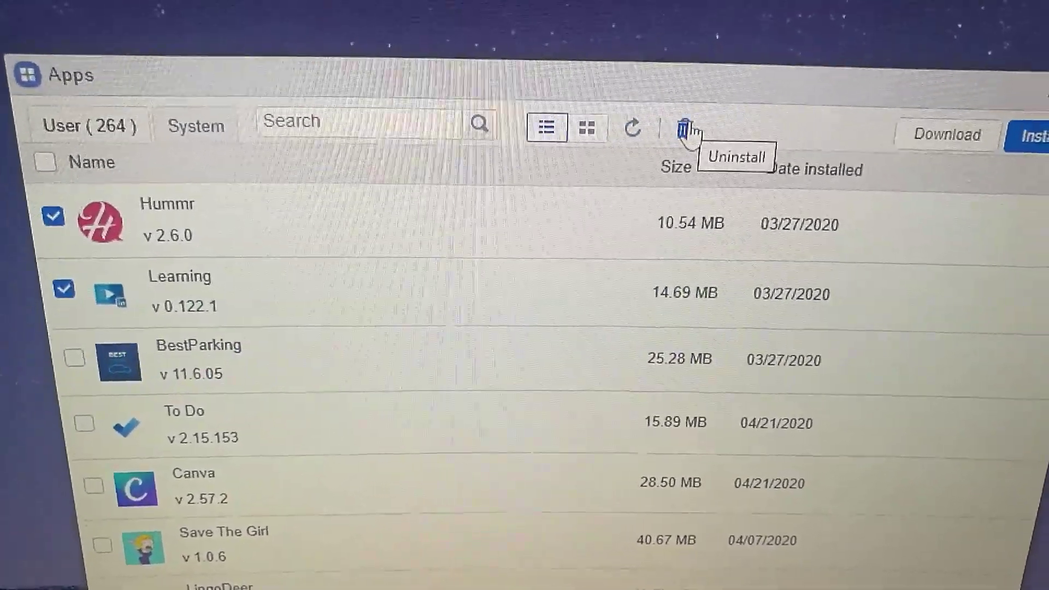